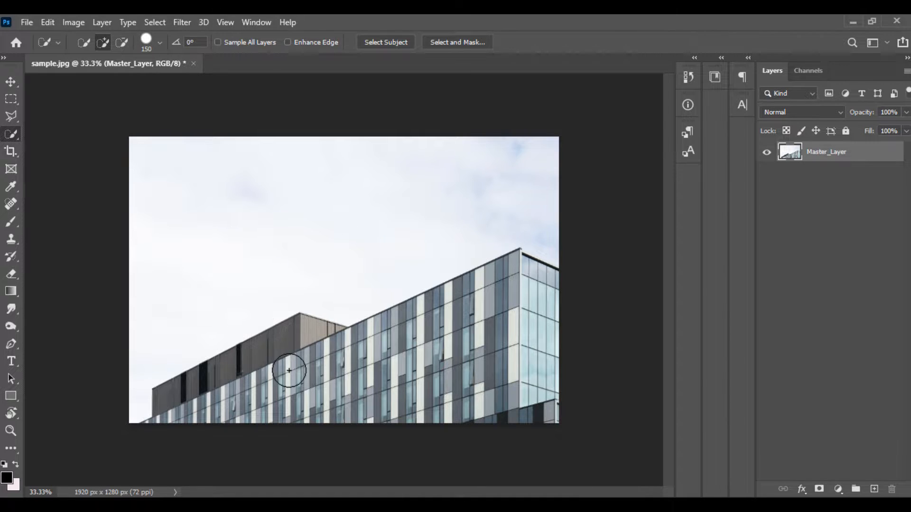
{"action": "left_click", "coordinate": [11, 82]}
{"action": "scroll", "coordinate": [311, 242], "scroll_direction": "up", "scroll_amount": 5}
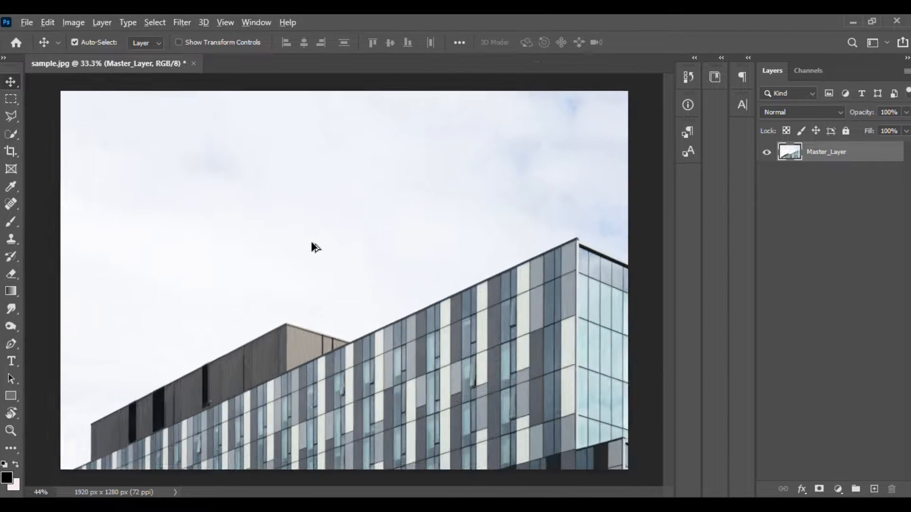
{"action": "scroll", "coordinate": [311, 243], "scroll_direction": "down", "scroll_amount": 3}
{"action": "scroll", "coordinate": [311, 242], "scroll_direction": "up", "scroll_amount": 1}
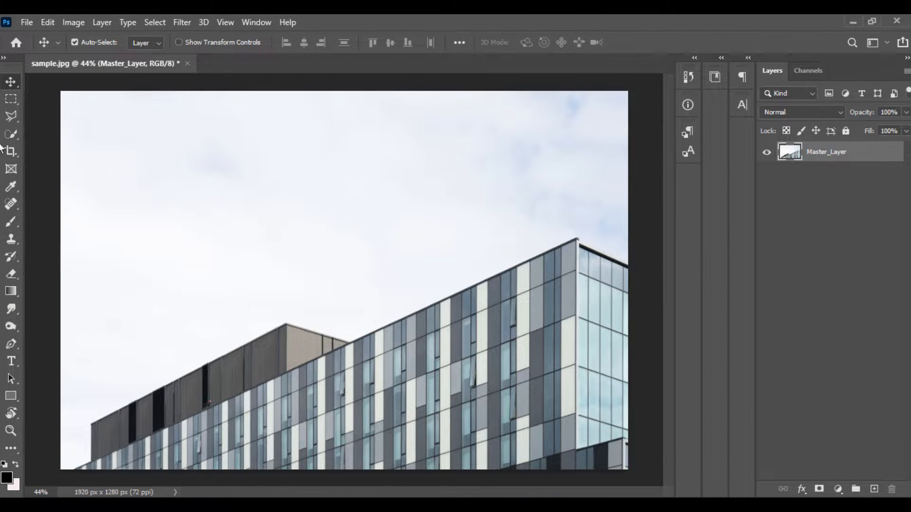
{"action": "left_click", "coordinate": [17, 135]}
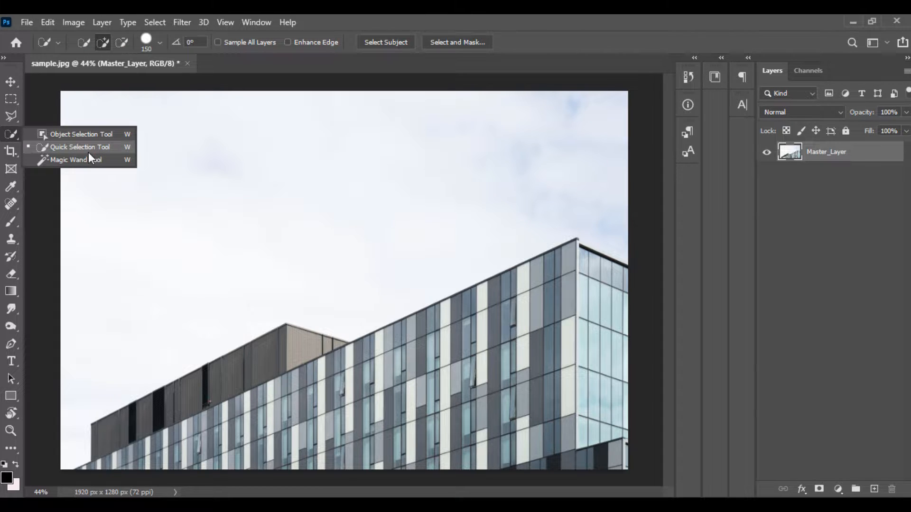
{"action": "left_click", "coordinate": [832, 454]}
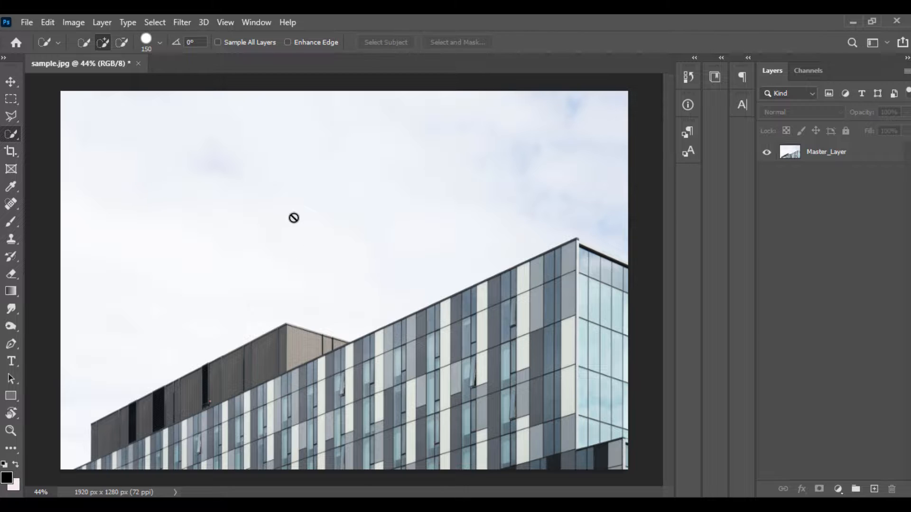
{"action": "scroll", "coordinate": [294, 217], "scroll_direction": "down", "scroll_amount": 2}
{"action": "scroll", "coordinate": [289, 216], "scroll_direction": "up", "scroll_amount": 1}
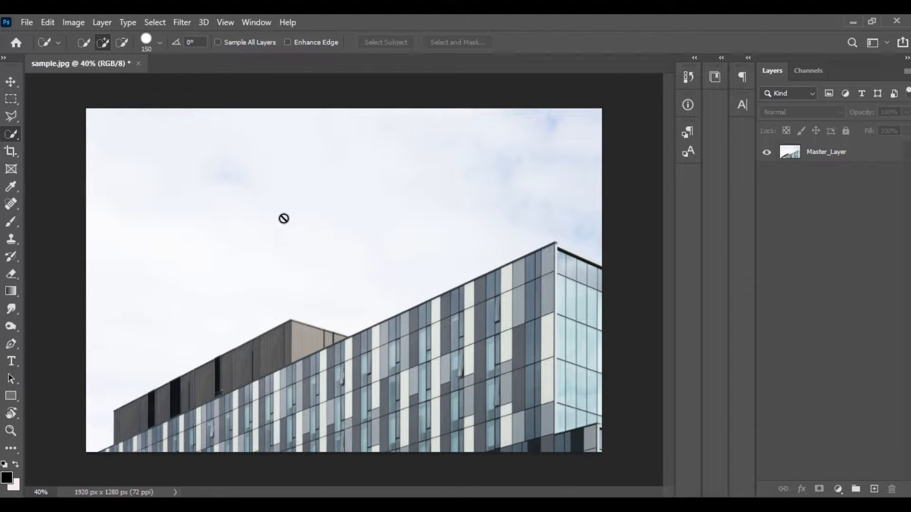
Select the pale sky above the building on Master_Layer with the Magic Wand tool
{"action": "left_click", "coordinate": [849, 152]}
{"action": "right_click", "coordinate": [12, 135]}
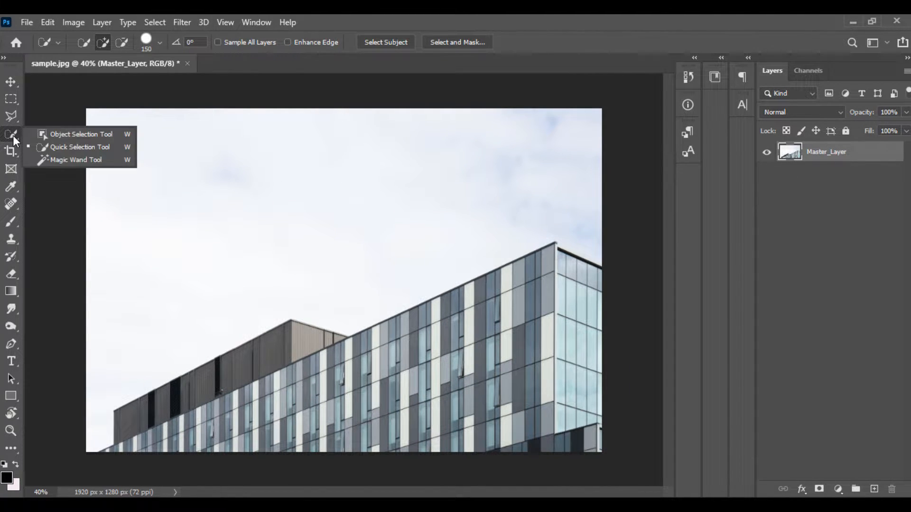
{"action": "left_click", "coordinate": [56, 160]}
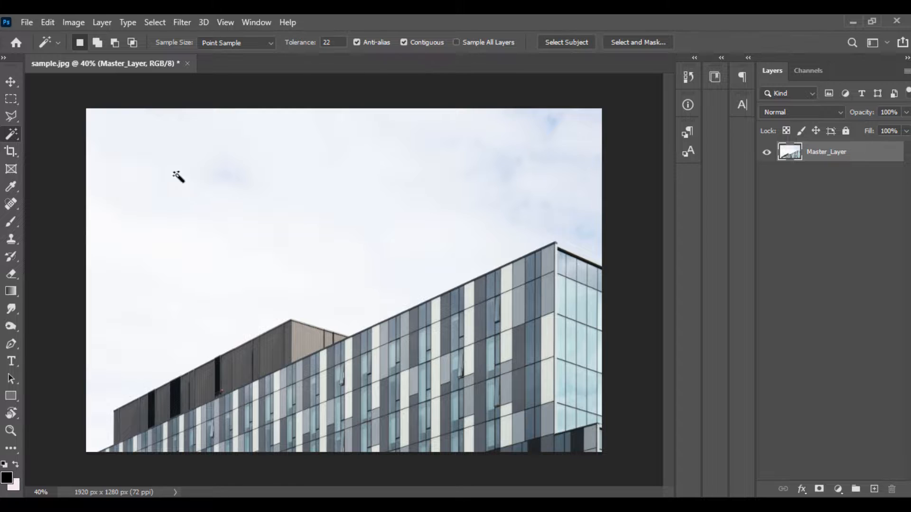
{"action": "left_click", "coordinate": [245, 221]}
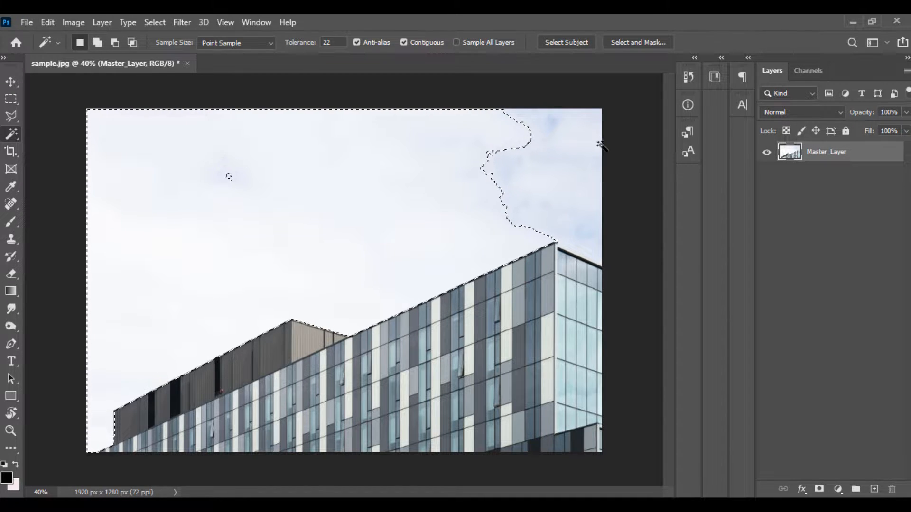
Add the remaining bluish sky beside the building's corner to the selection with the Quick Selection tool
{"action": "right_click", "coordinate": [9, 132]}
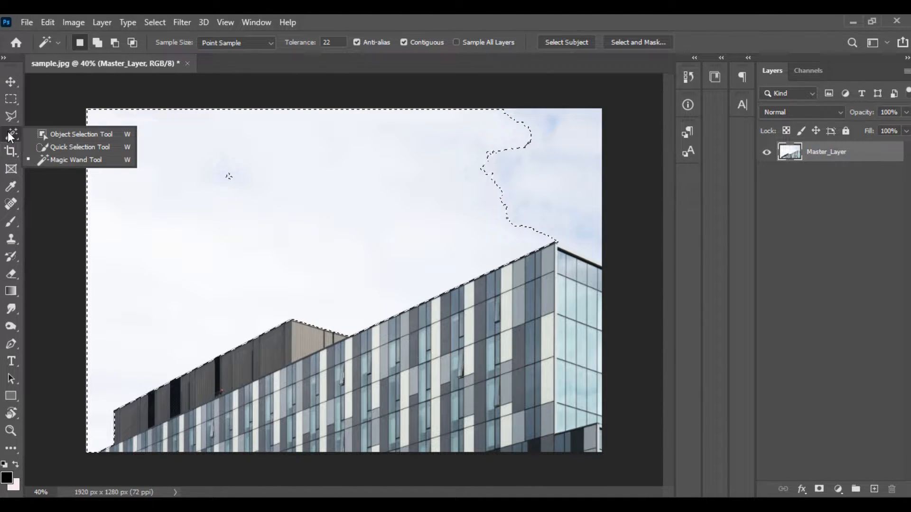
{"action": "left_click", "coordinate": [49, 149]}
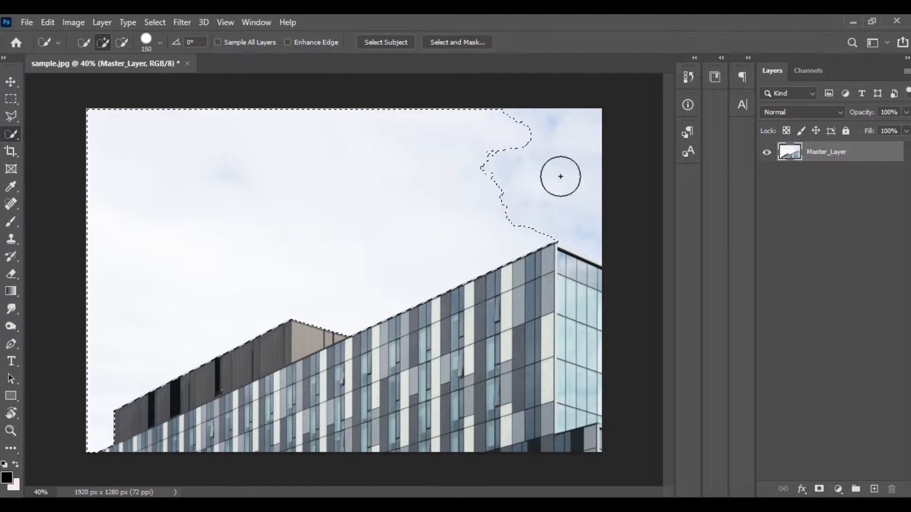
{"action": "left_click", "coordinate": [543, 169]}
{"action": "scroll", "coordinate": [610, 239], "scroll_direction": "up", "scroll_amount": 5, "text": "alt"}
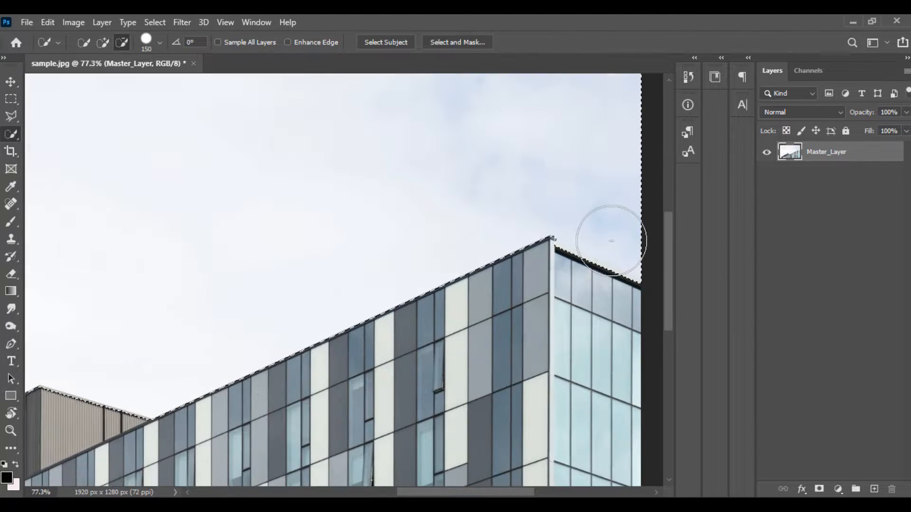
{"action": "scroll", "coordinate": [570, 223], "scroll_direction": "down", "scroll_amount": 5}
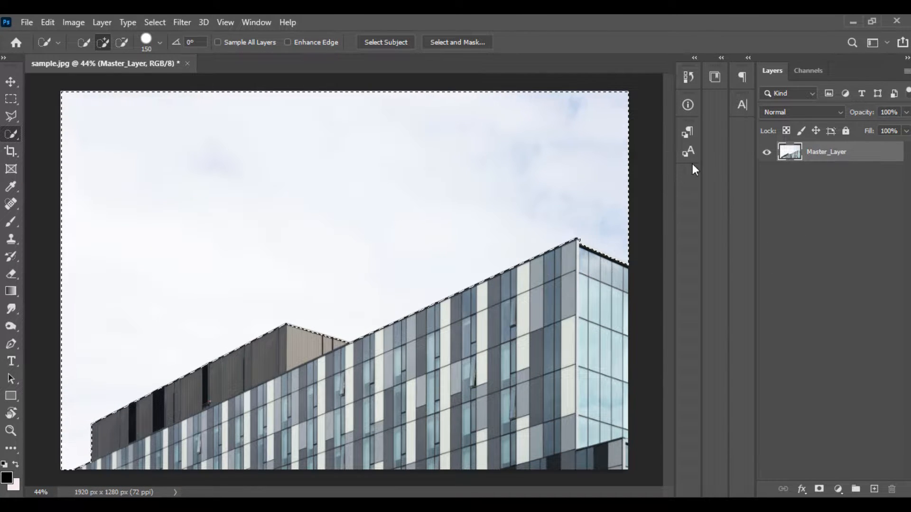
Try masking Master_Layer from the sky selection, first keeping only the sky and then inverted to hide it, undoing each mask
{"action": "left_click", "coordinate": [819, 490]}
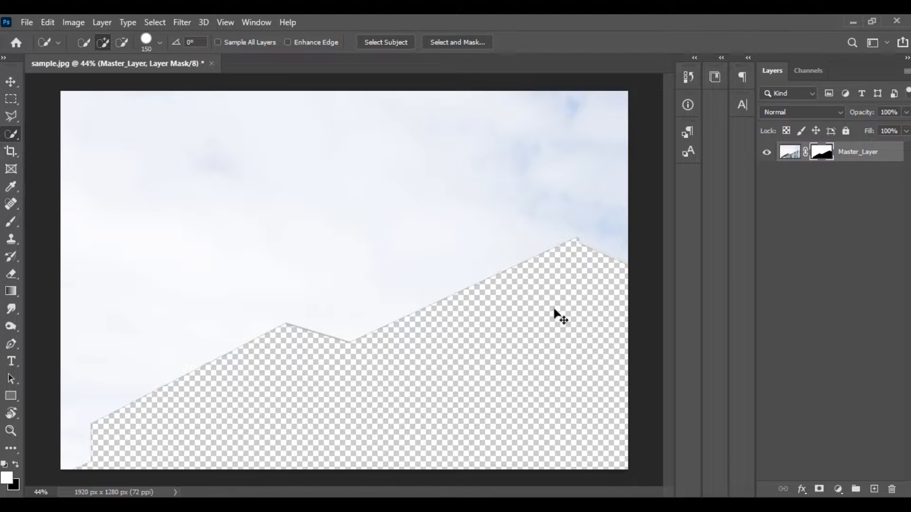
{"action": "key", "text": "ctrl+z"}
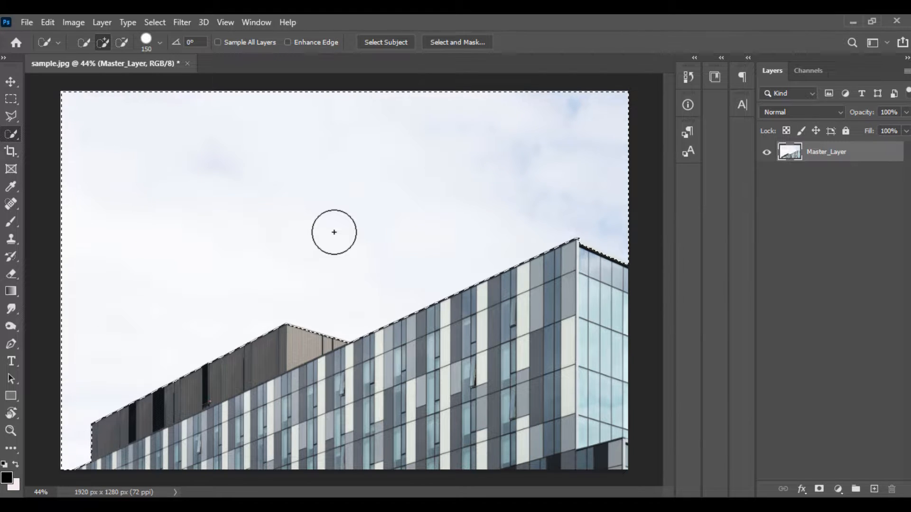
{"action": "left_click", "coordinate": [818, 489]}
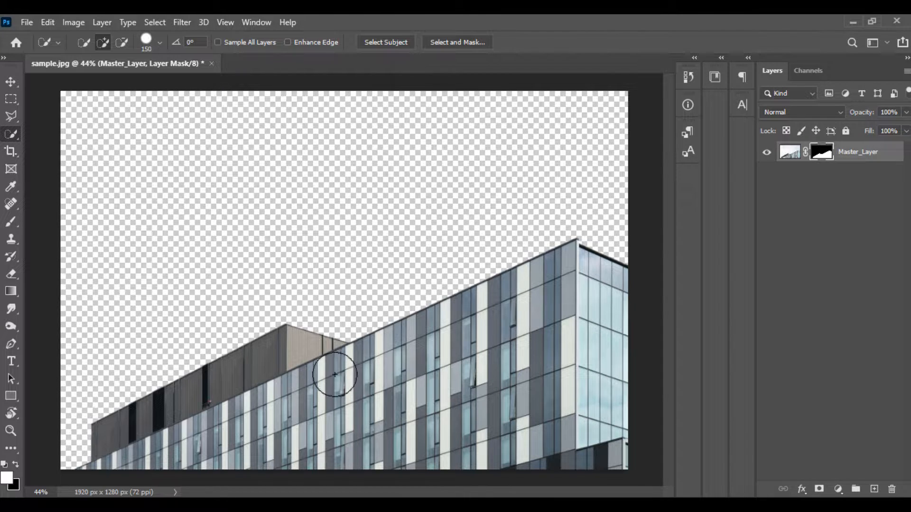
{"action": "key", "text": "ctrl+z"}
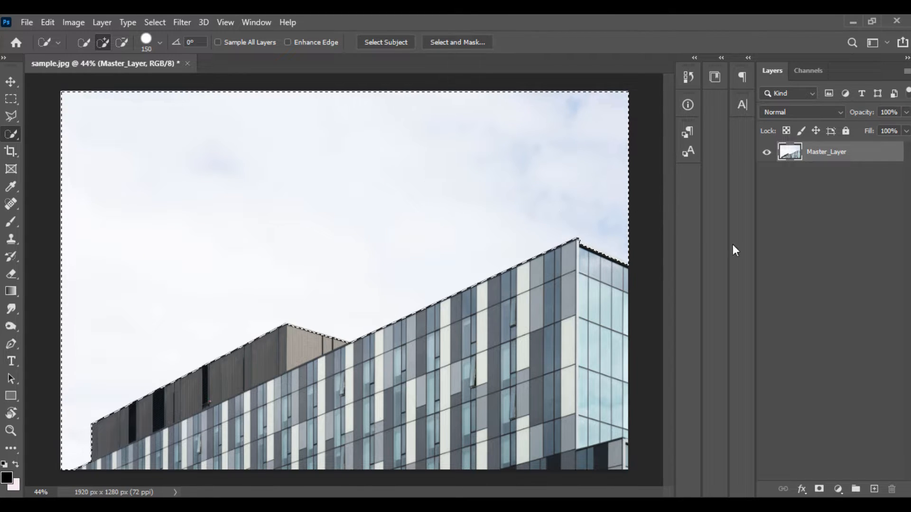
Add an inverted layer mask to Master_Layer that hides the selected sky and keeps the building
{"action": "left_click", "coordinate": [819, 490]}
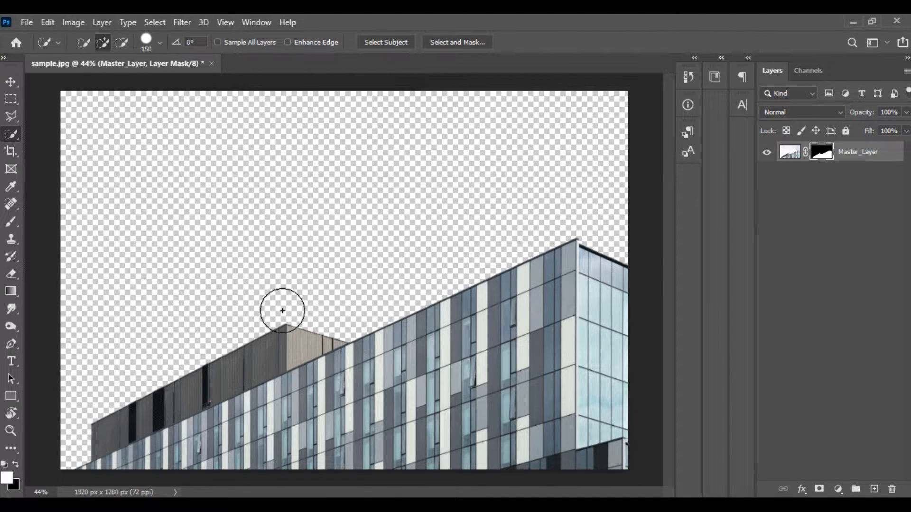
{"action": "scroll", "coordinate": [429, 325], "scroll_direction": "up", "scroll_amount": 1}
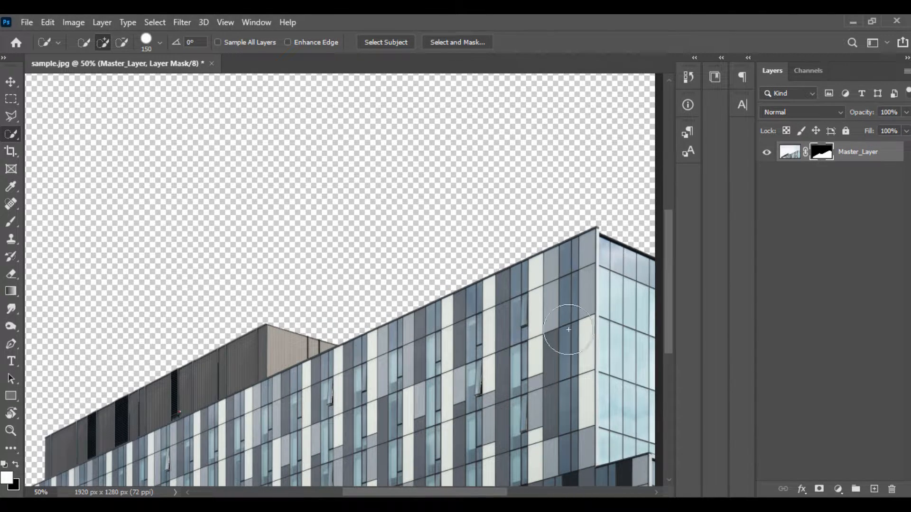
{"action": "left_click_drag", "start_coordinate": [450, 276], "coordinate": [609, 288]}
{"action": "scroll", "coordinate": [510, 256], "scroll_direction": "down", "scroll_amount": 1}
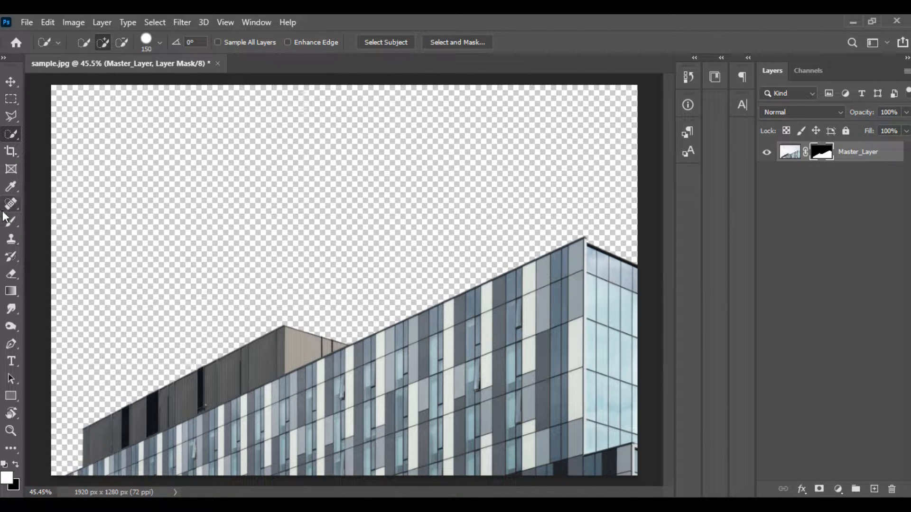
Try painting white (ffffff) on the layer mask with the soft brush to reveal sky above the building, and undo the strokes
{"action": "key", "text": "b"}
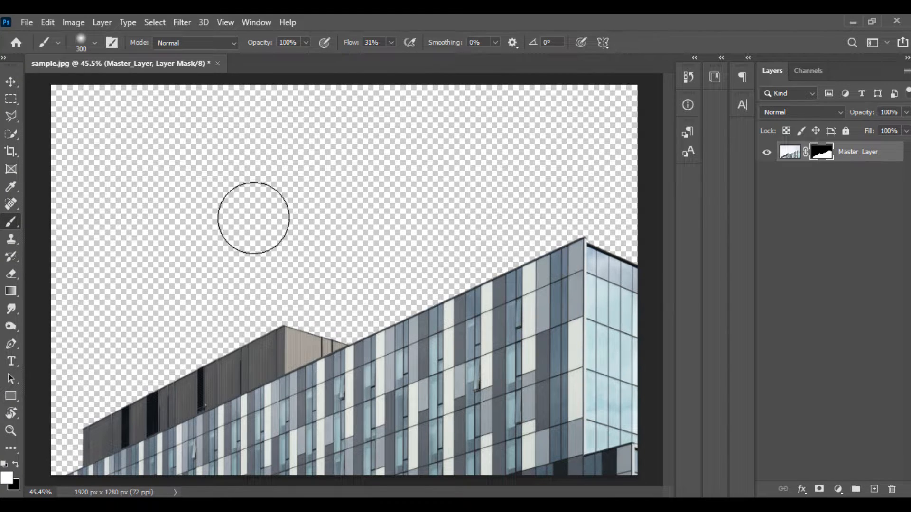
{"action": "left_click", "coordinate": [9, 478]}
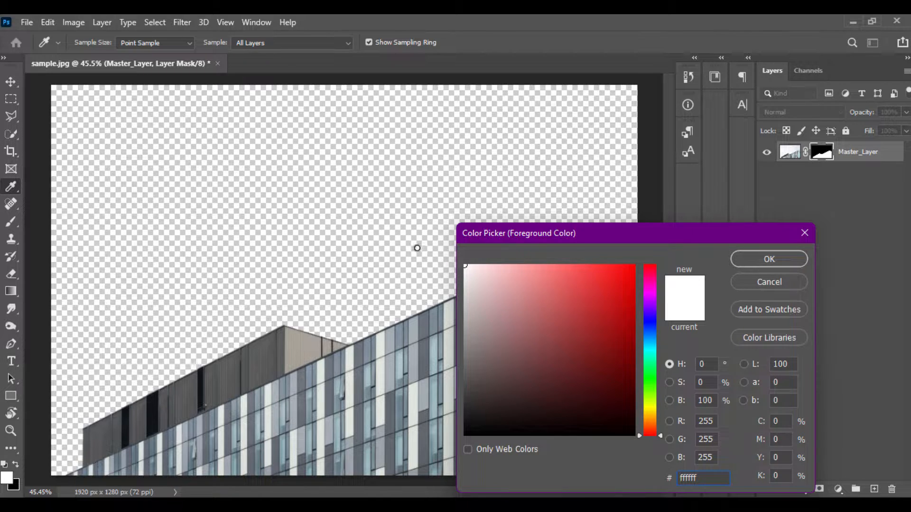
{"action": "left_click", "coordinate": [769, 260]}
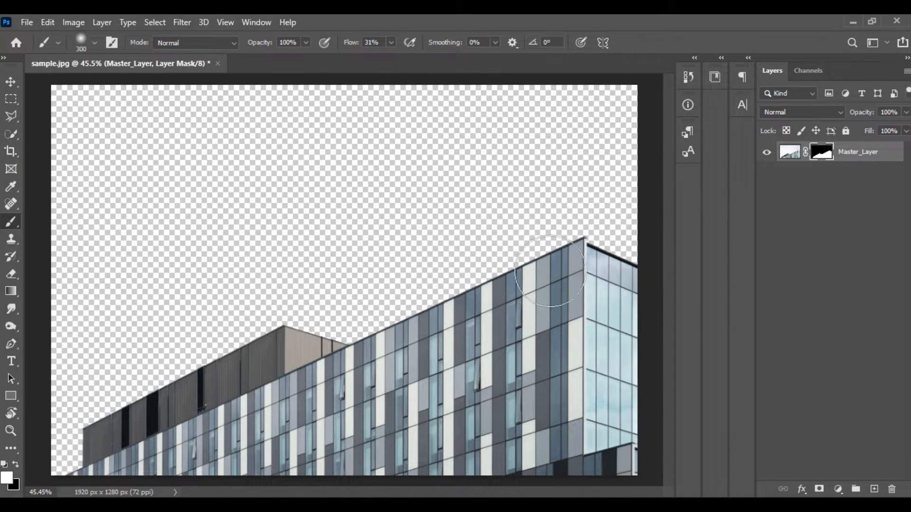
{"action": "mouse_move", "coordinate": [486, 274]}
{"action": "left_mouse_down"}
{"action": "mouse_move", "coordinate": [541, 284]}
{"action": "mouse_move", "coordinate": [360, 199]}
{"action": "mouse_move", "coordinate": [488, 271]}
{"action": "mouse_move", "coordinate": [238, 295]}
{"action": "mouse_move", "coordinate": [327, 346]}
{"action": "mouse_move", "coordinate": [357, 323]}
{"action": "left_mouse_up"}
{"action": "scroll", "coordinate": [473, 246], "scroll_direction": "down", "scroll_amount": 2}
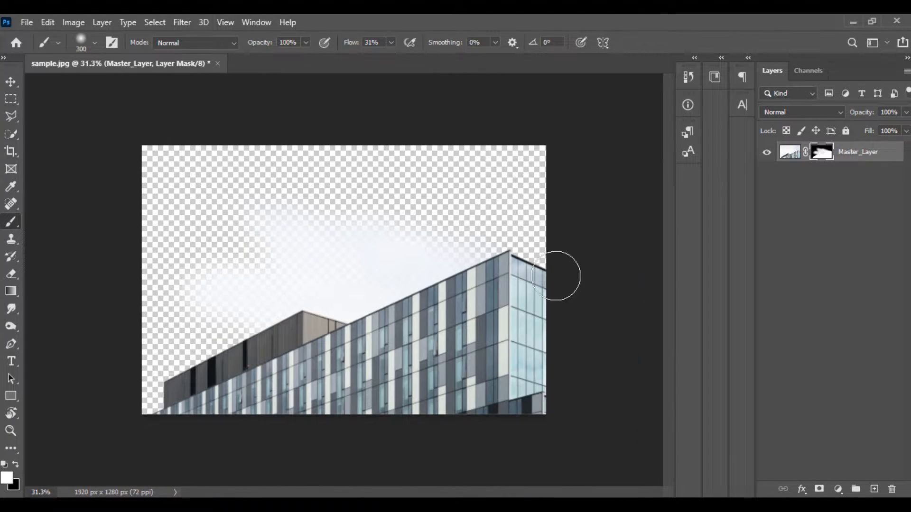
{"action": "mouse_move", "coordinate": [555, 276]}
{"action": "left_mouse_down"}
{"action": "mouse_move", "coordinate": [397, 178]}
{"action": "mouse_move", "coordinate": [479, 157]}
{"action": "mouse_move", "coordinate": [463, 217]}
{"action": "mouse_move", "coordinate": [449, 179]}
{"action": "mouse_move", "coordinate": [351, 122]}
{"action": "left_mouse_up"}
{"action": "scroll", "coordinate": [396, 179], "scroll_direction": "up", "scroll_amount": 1}
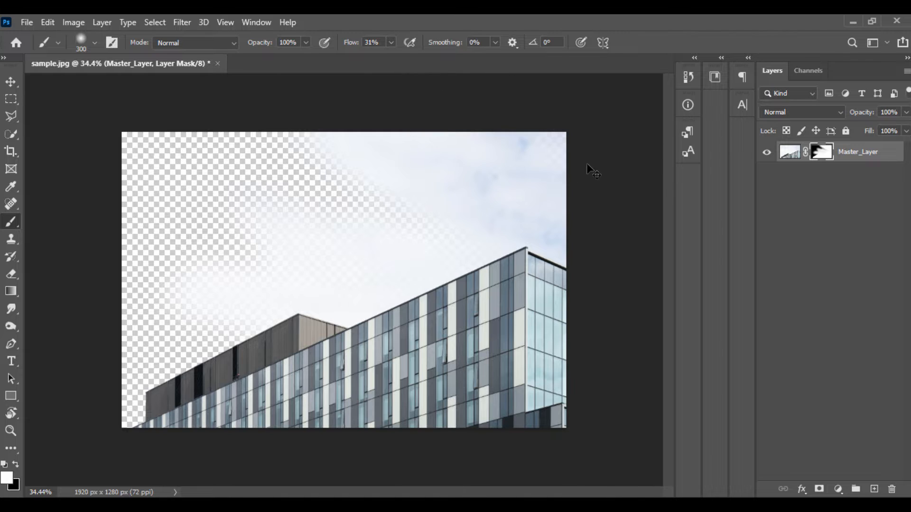
{"action": "key", "text": "ctrl+z"}
{"action": "key", "text": "ctrl+z"}
{"action": "key", "text": "ctrl+z"}
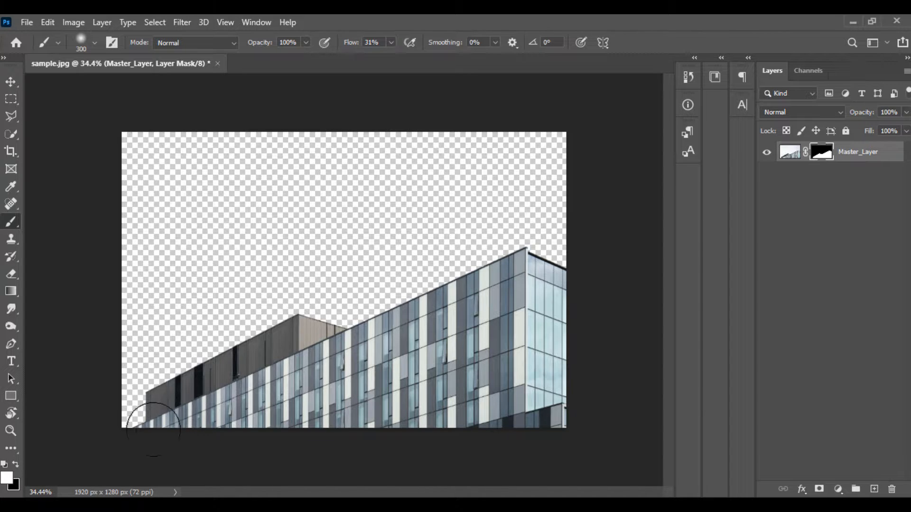
Try painting black on the layer mask across the upper part of the building to hide it, and undo the painting
{"action": "left_click", "coordinate": [17, 462]}
{"action": "scroll", "coordinate": [412, 222], "scroll_direction": "up", "scroll_amount": 2}
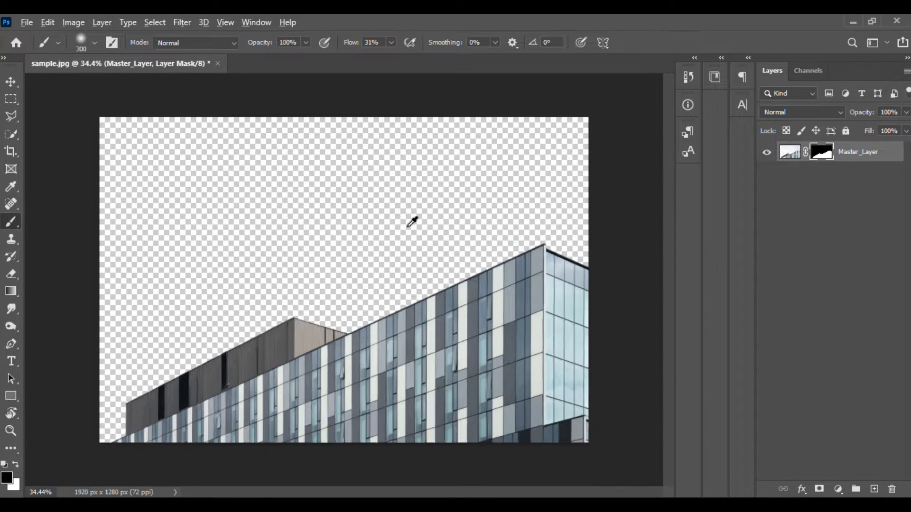
{"action": "mouse_move", "coordinate": [130, 336]}
{"action": "left_mouse_down"}
{"action": "mouse_move", "coordinate": [278, 330]}
{"action": "mouse_move", "coordinate": [413, 277]}
{"action": "mouse_move", "coordinate": [248, 331]}
{"action": "mouse_move", "coordinate": [200, 368]}
{"action": "mouse_move", "coordinate": [509, 252]}
{"action": "mouse_move", "coordinate": [367, 279]}
{"action": "mouse_move", "coordinate": [660, 241]}
{"action": "mouse_move", "coordinate": [481, 260]}
{"action": "mouse_move", "coordinate": [646, 270]}
{"action": "mouse_move", "coordinate": [302, 279]}
{"action": "mouse_move", "coordinate": [323, 302]}
{"action": "mouse_move", "coordinate": [227, 376]}
{"action": "mouse_move", "coordinate": [569, 300]}
{"action": "mouse_move", "coordinate": [387, 339]}
{"action": "mouse_move", "coordinate": [634, 329]}
{"action": "left_mouse_up"}
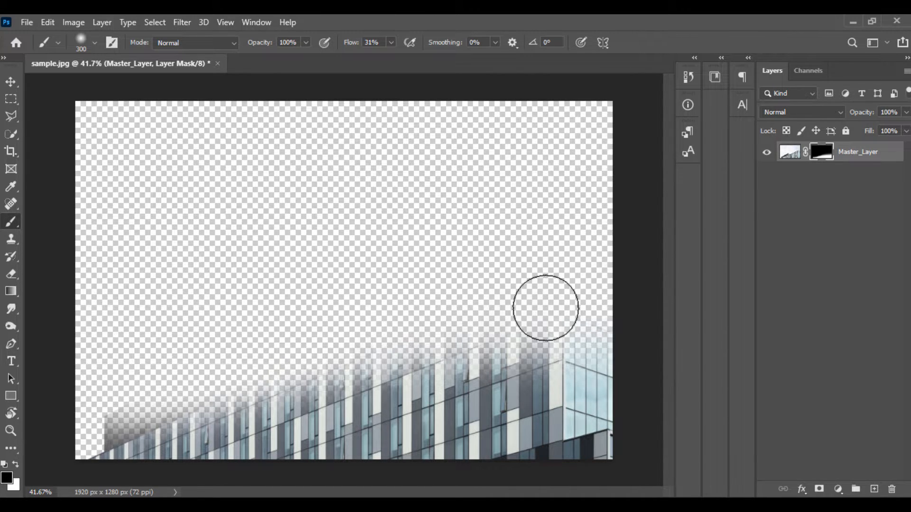
{"action": "key", "text": "ctrl+z"}
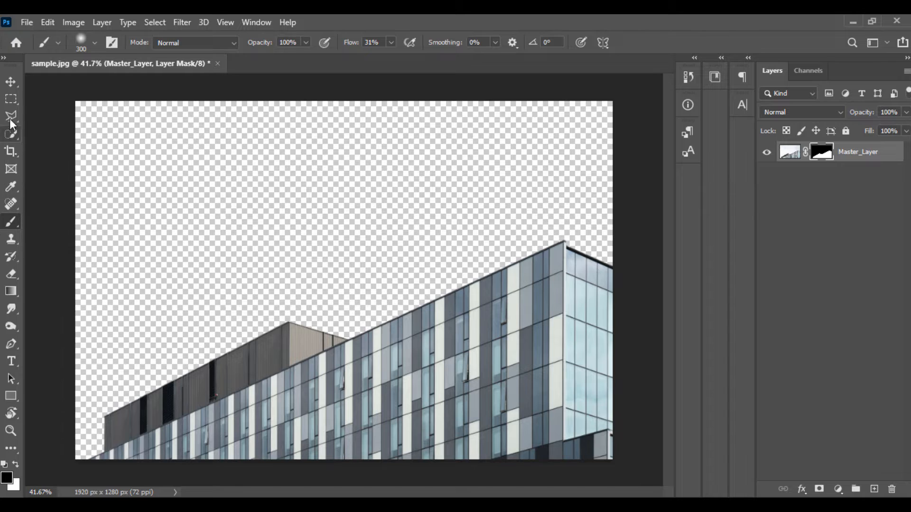
Delete the layer mask from Master_Layer and keep the layer selected
{"action": "left_click", "coordinate": [10, 85]}
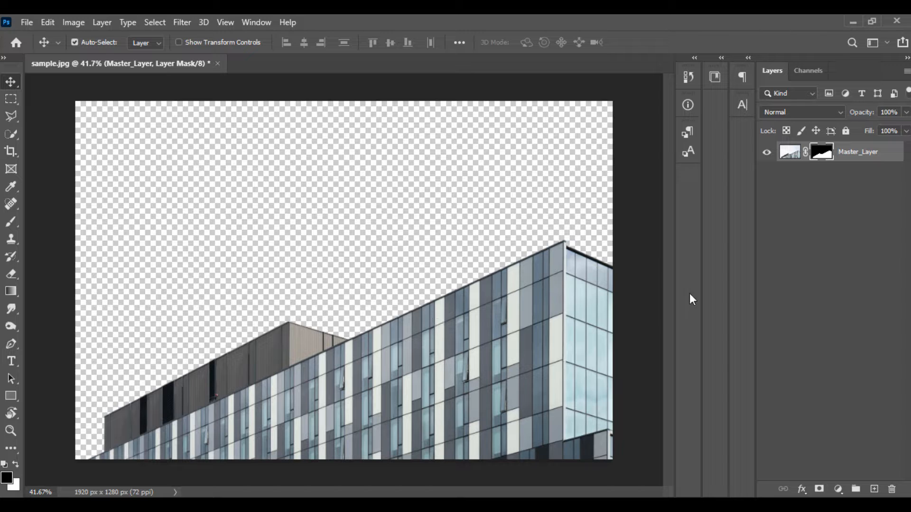
{"action": "left_click", "coordinate": [789, 153]}
{"action": "left_click", "coordinate": [821, 153]}
{"action": "right_click", "coordinate": [821, 154]}
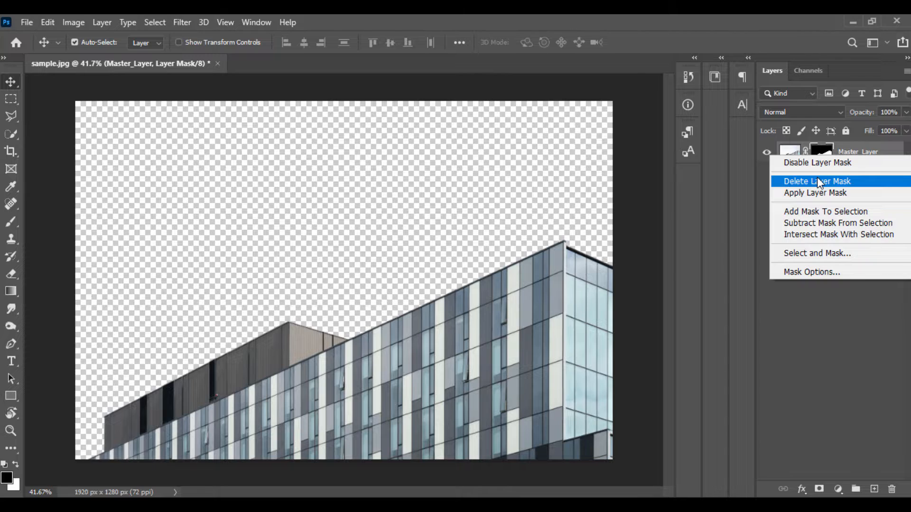
{"action": "left_click", "coordinate": [816, 179]}
{"action": "left_click", "coordinate": [796, 159]}
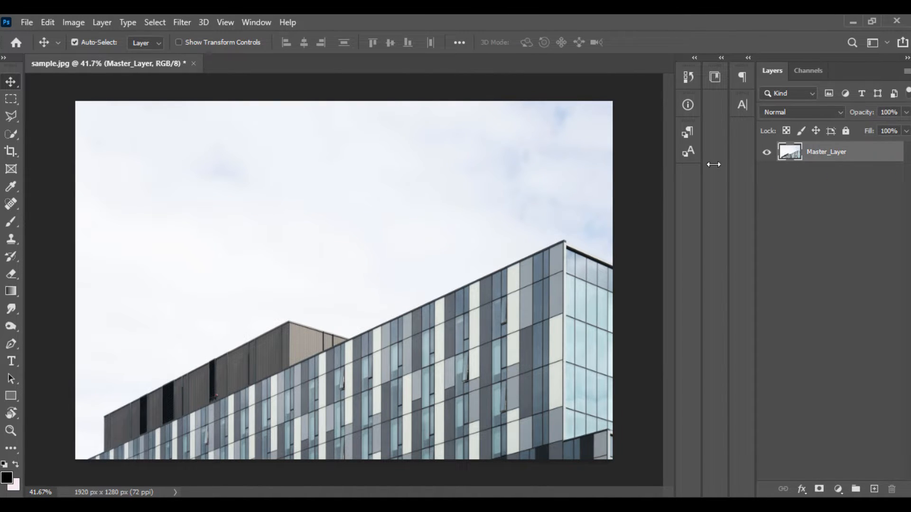
Draw trial marquee selections across the sky and the building's facade
{"action": "left_click", "coordinate": [9, 103]}
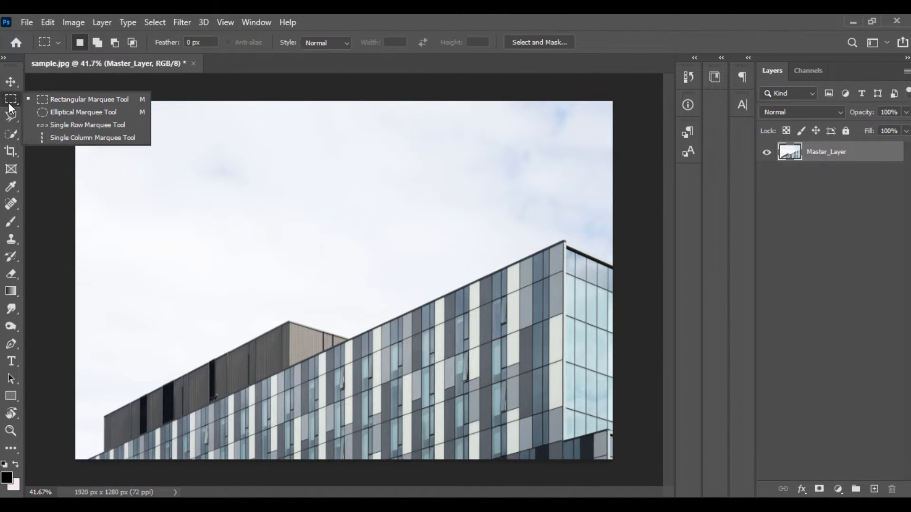
{"action": "left_click_drag", "start_coordinate": [239, 171], "coordinate": [464, 380]}
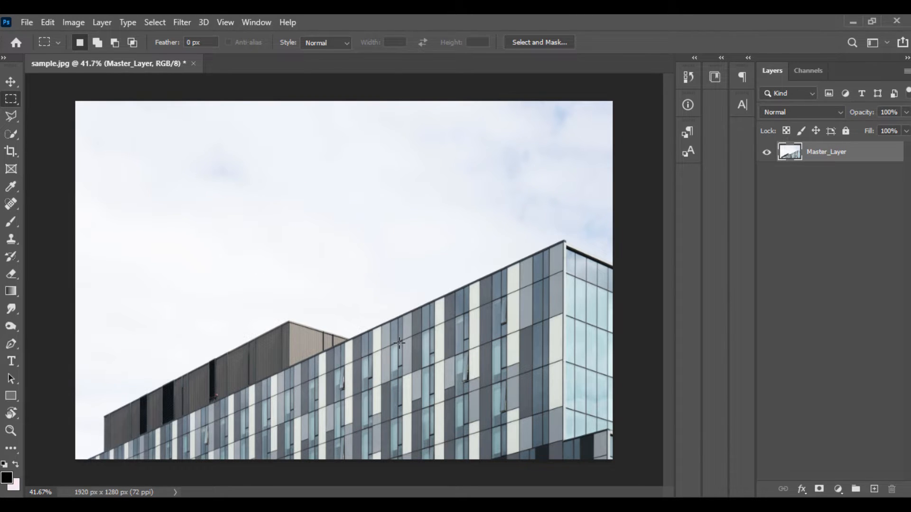
{"action": "left_click_drag", "start_coordinate": [271, 198], "coordinate": [445, 311]}
Try cutting a circular area out of the facade near the building's corner with an elliptical selection, and undo the deletion
{"action": "scroll", "coordinate": [496, 352], "scroll_direction": "up", "scroll_amount": 3, "text": "alt"}
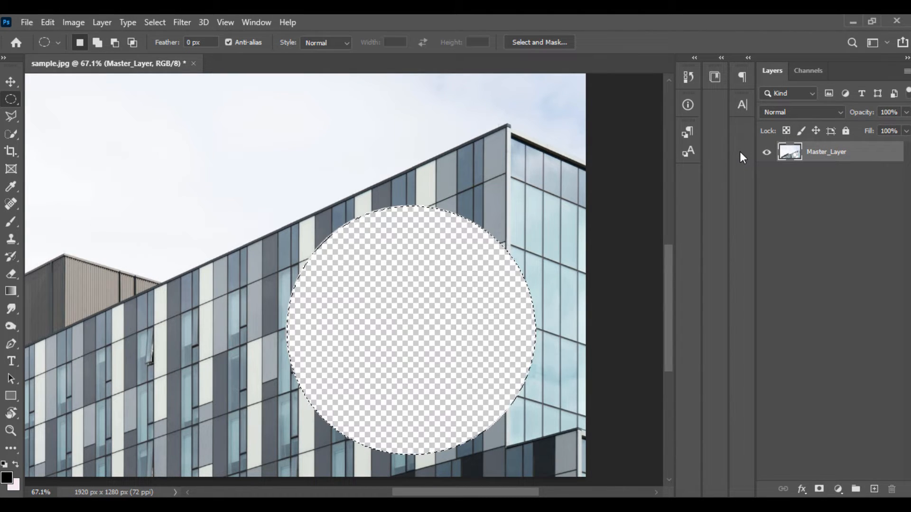
{"action": "key", "text": "ctrl+z"}
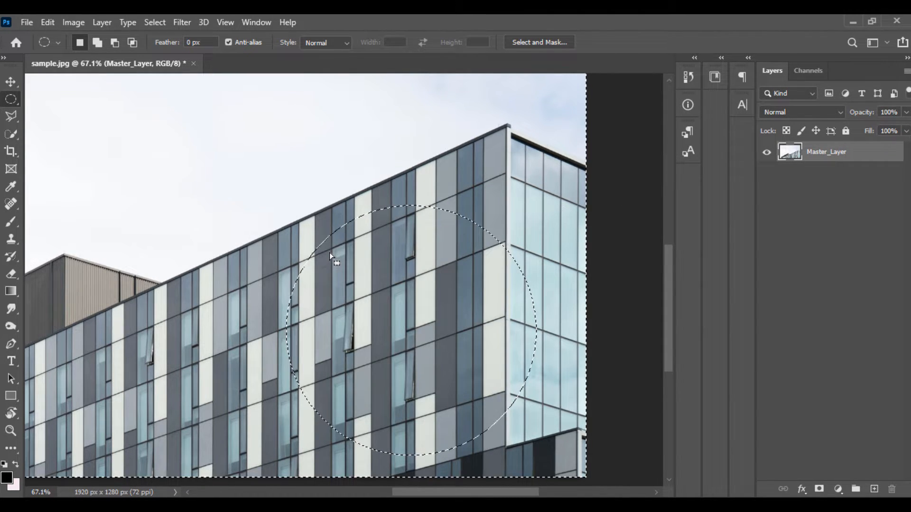
Try deleting everything outside the circular selection on the facade and moving the remaining disc, and undo the changes
{"action": "key", "text": "ctrl+shift+i"}
{"action": "key", "text": "Delete"}
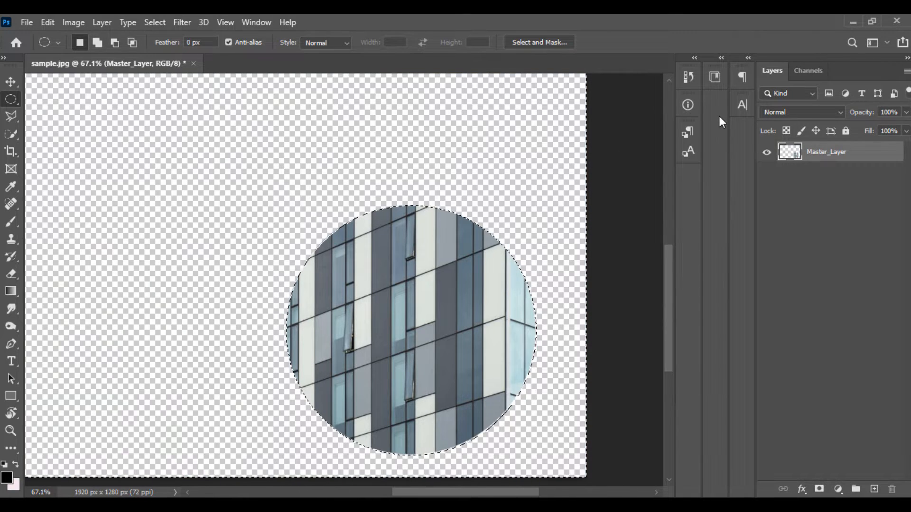
{"action": "key", "text": "ctrl+d"}
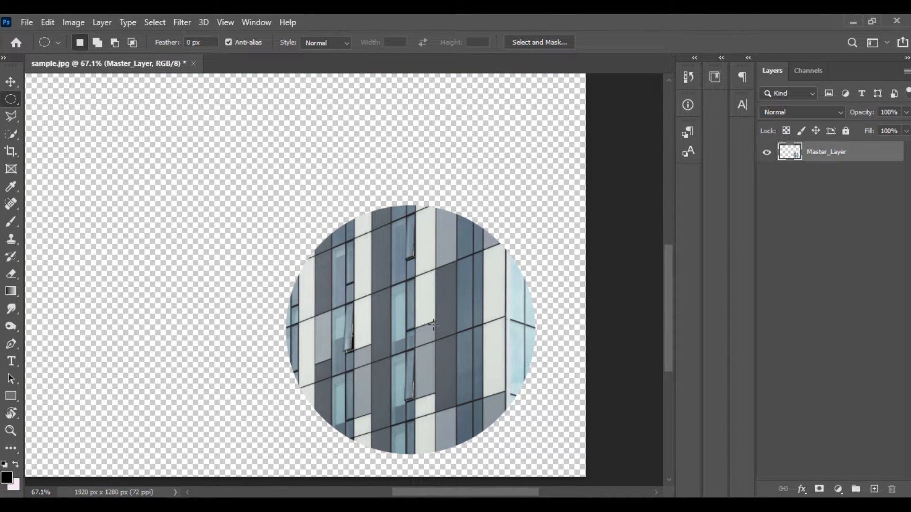
{"action": "key", "text": "v"}
{"action": "left_click_drag", "start_coordinate": [431, 335], "coordinate": [446, 300]}
{"action": "key", "text": "ctrl+z"}
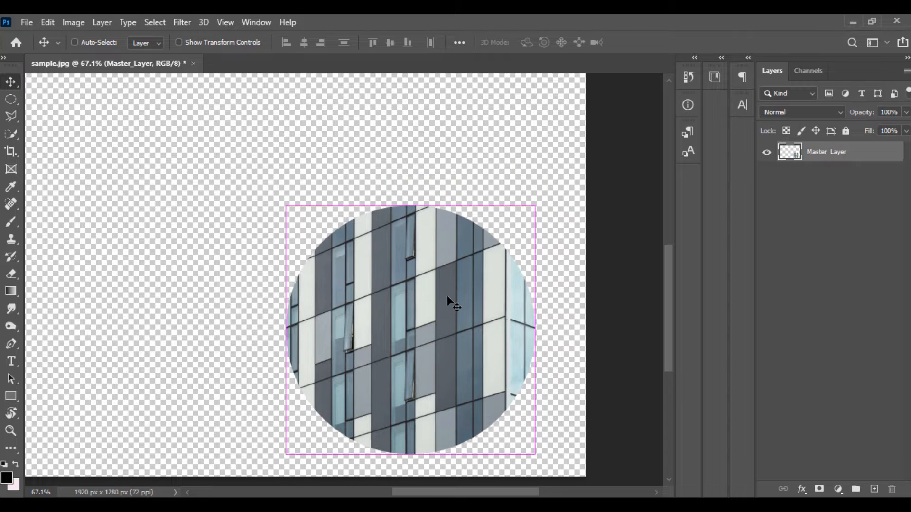
{"action": "key", "text": "ctrl+z"}
{"action": "key", "text": "ctrl+z"}
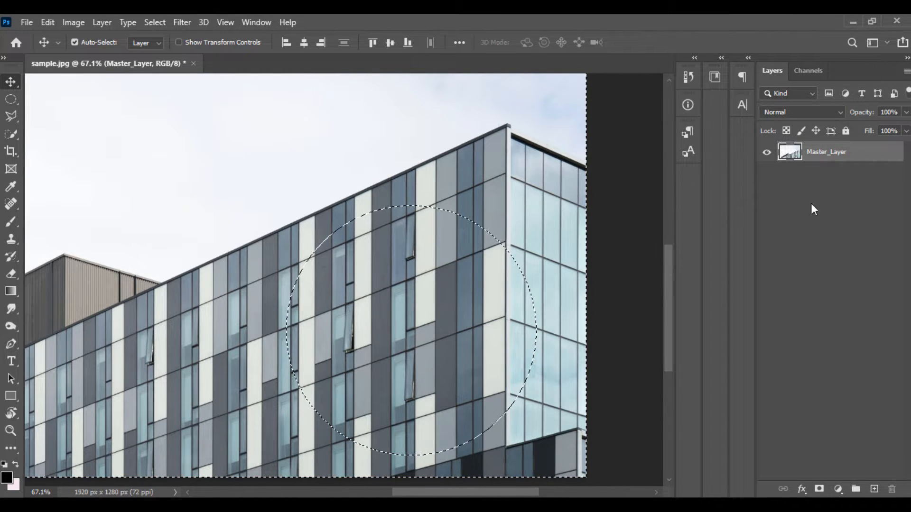
Try hiding the circular area of the facade with a layer mask on Master_Layer and shifting the layer, and undo both
{"action": "left_click", "coordinate": [819, 489]}
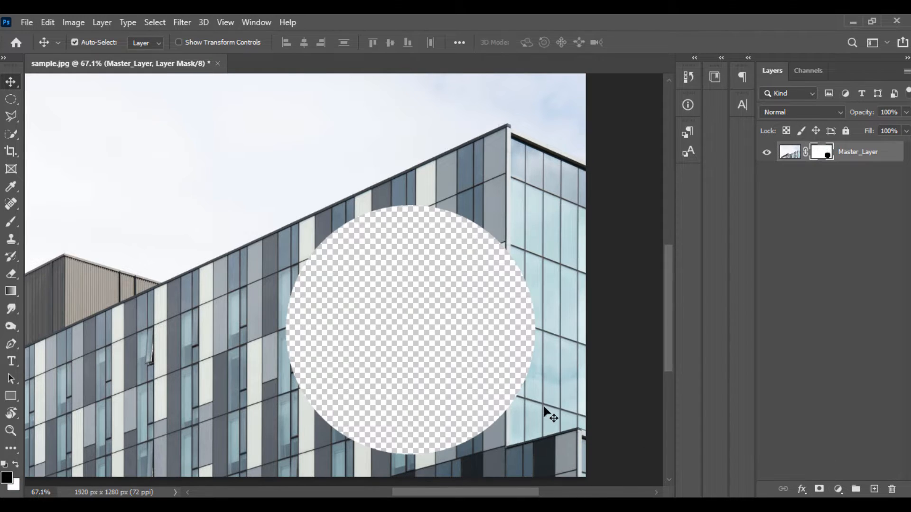
{"action": "left_click_drag", "start_coordinate": [481, 429], "coordinate": [498, 399]}
{"action": "key", "text": "ctrl+z"}
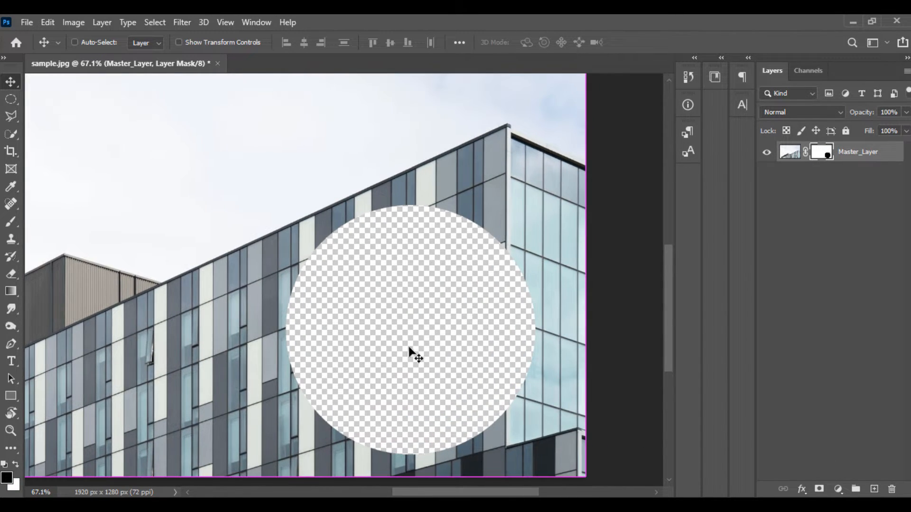
{"action": "key", "text": "ctrl+z"}
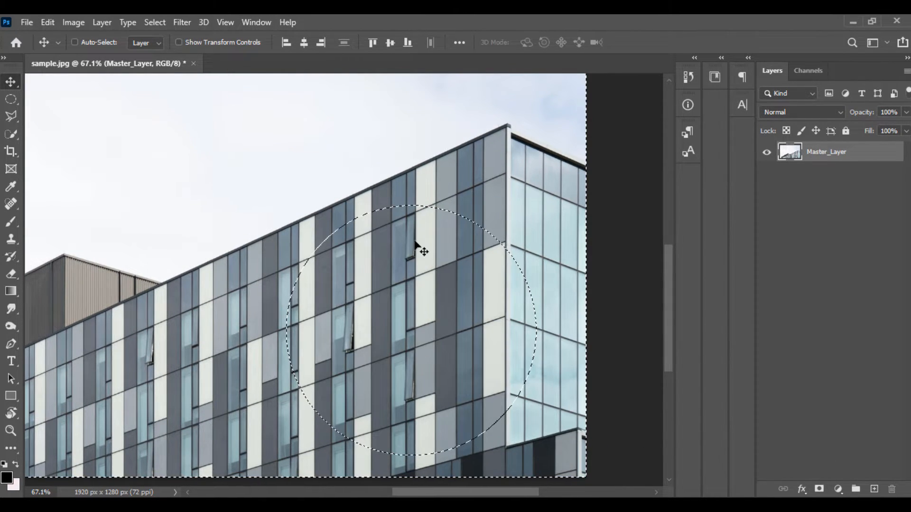
Try masking Master_Layer so only the circular part of the facade shows, shift the masked layer, and undo both
{"action": "left_click", "coordinate": [819, 489]}
{"action": "mouse_move", "coordinate": [366, 310]}
{"action": "left_mouse_down"}
{"action": "mouse_move", "coordinate": [419, 325]}
{"action": "mouse_move", "coordinate": [366, 297]}
{"action": "left_mouse_up"}
{"action": "key", "text": "ctrl+z"}
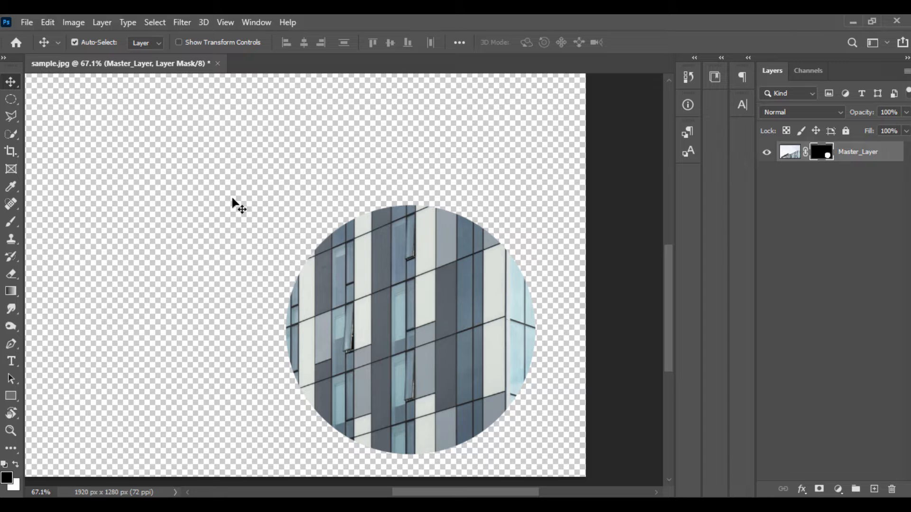
{"action": "key", "text": "ctrl+z"}
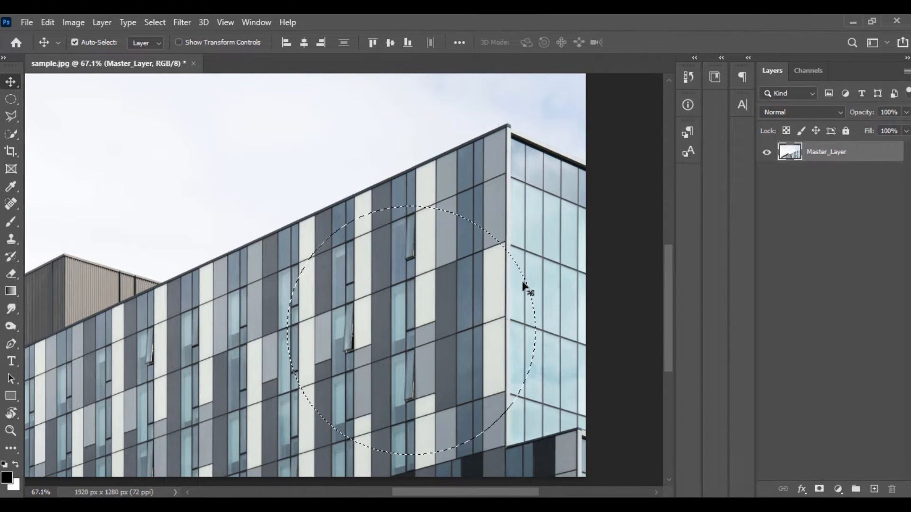
With Master_Layer hidden, fill the circular selection with black on a new layer and shift the disc about 26 px right and 25 px up
{"action": "left_click", "coordinate": [875, 489]}
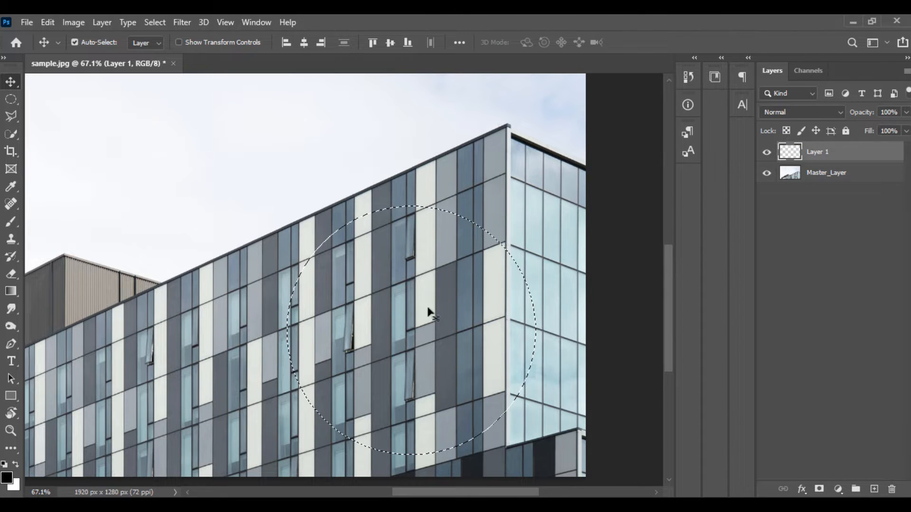
{"action": "left_click", "coordinate": [766, 175]}
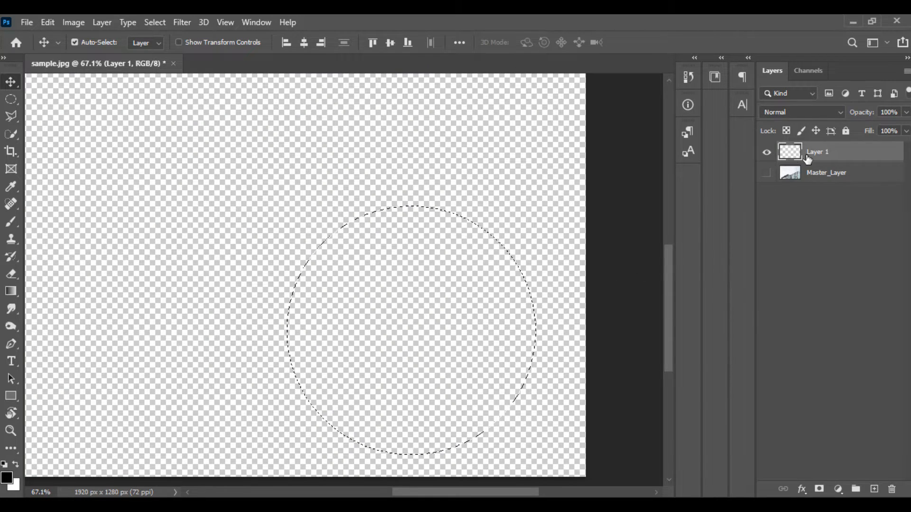
{"action": "left_click", "coordinate": [7, 478]}
{"action": "left_click_drag", "start_coordinate": [496, 231], "coordinate": [491, 219]}
{"action": "key", "text": "alt+BackSpace"}
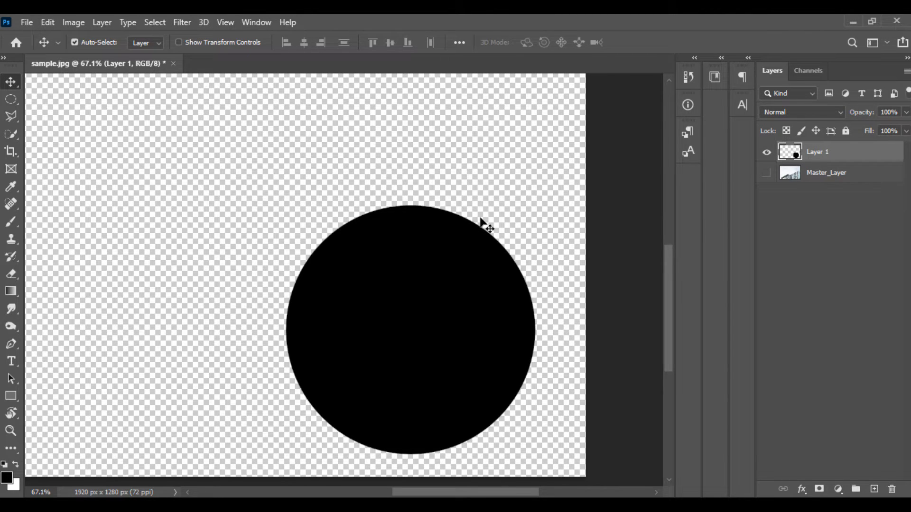
{"action": "left_click_drag", "start_coordinate": [362, 329], "coordinate": [372, 312]}
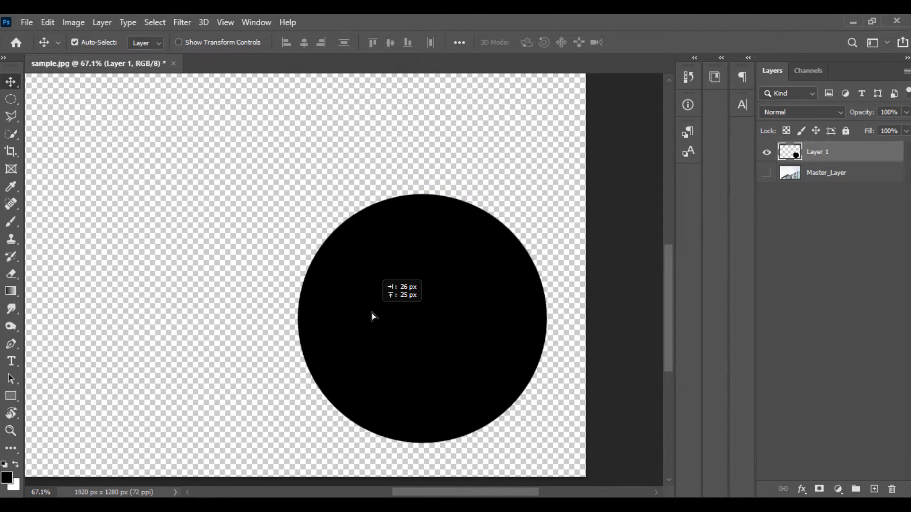
Place the visible Master_Layer above Layer 1 and clip it to the black circle
{"action": "left_click", "coordinate": [816, 179]}
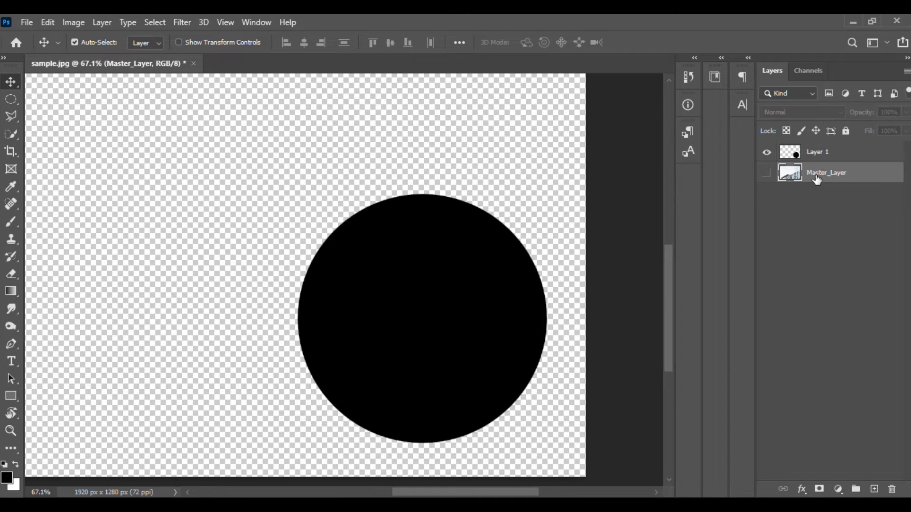
{"action": "left_click_drag", "start_coordinate": [821, 186], "coordinate": [815, 145]}
{"action": "left_click", "coordinate": [766, 151]}
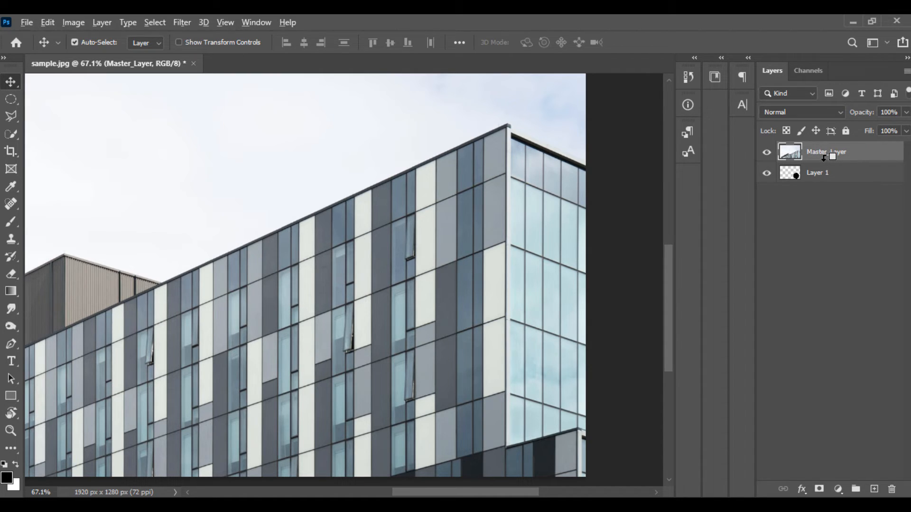
{"action": "left_click", "coordinate": [824, 156], "text": "alt"}
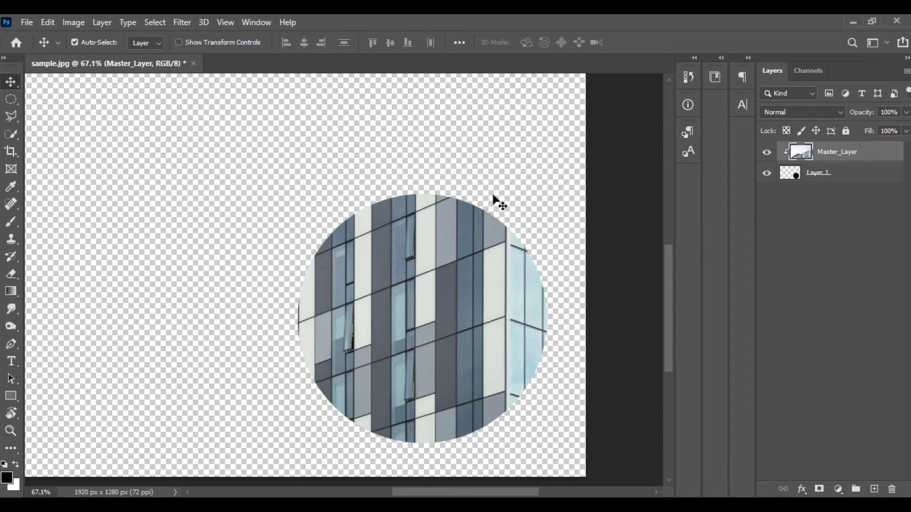
Try repositioning the building photo inside the clipped circle towards the upper right, and undo the move
{"action": "left_click_drag", "start_coordinate": [461, 354], "coordinate": [630, 246]}
{"action": "scroll", "coordinate": [427, 302], "scroll_direction": "down", "scroll_amount": 2}
{"action": "scroll", "coordinate": [422, 284], "scroll_direction": "down", "scroll_amount": 1}
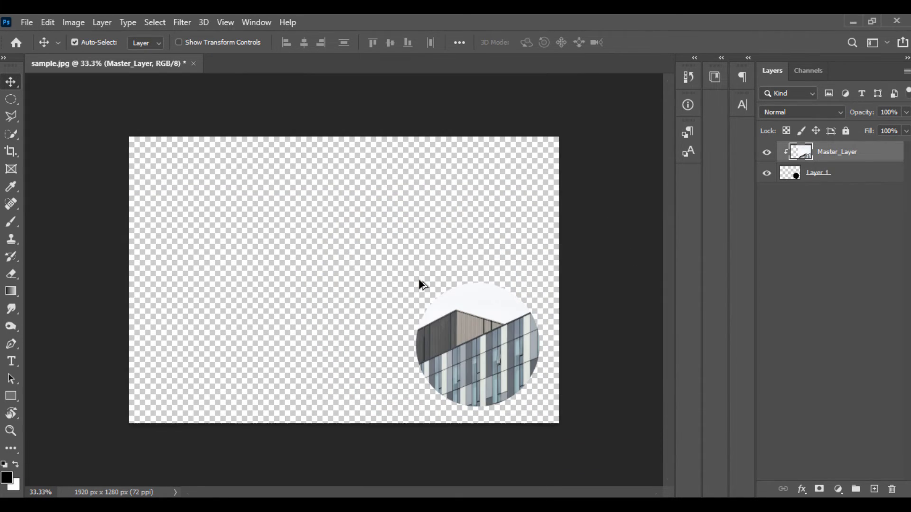
{"action": "scroll", "coordinate": [510, 285], "scroll_direction": "up", "scroll_amount": 1}
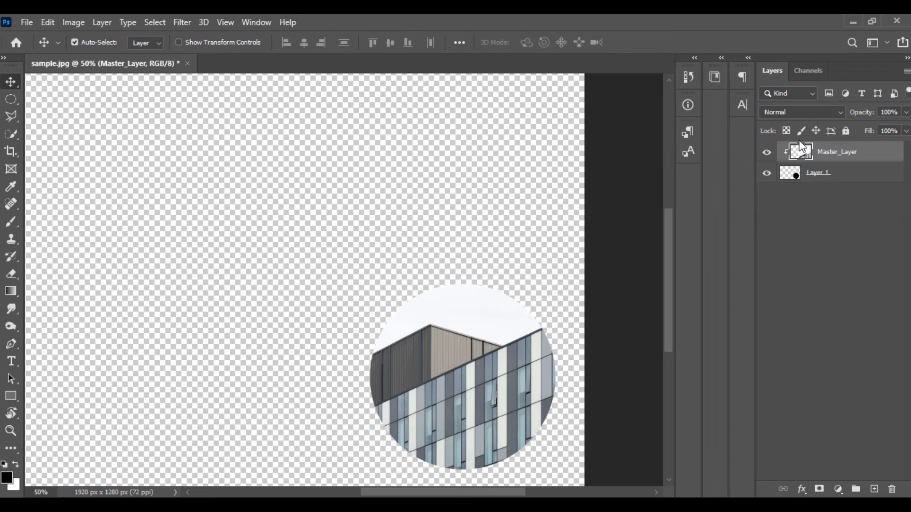
{"action": "key", "text": "ctrl+z"}
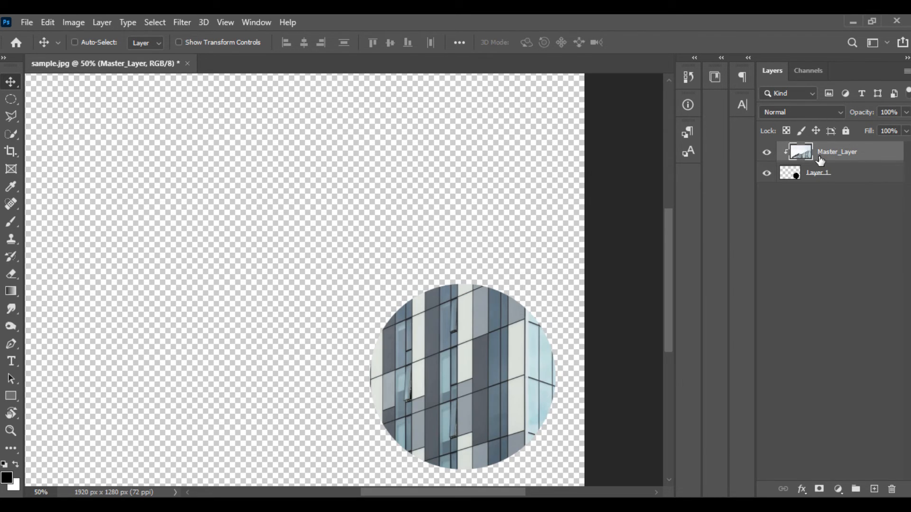
Release Master_Layer from its clipping mask and clip it to Layer 1 again
{"action": "left_click", "coordinate": [849, 162], "text": "alt"}
{"action": "right_click", "coordinate": [868, 162]}
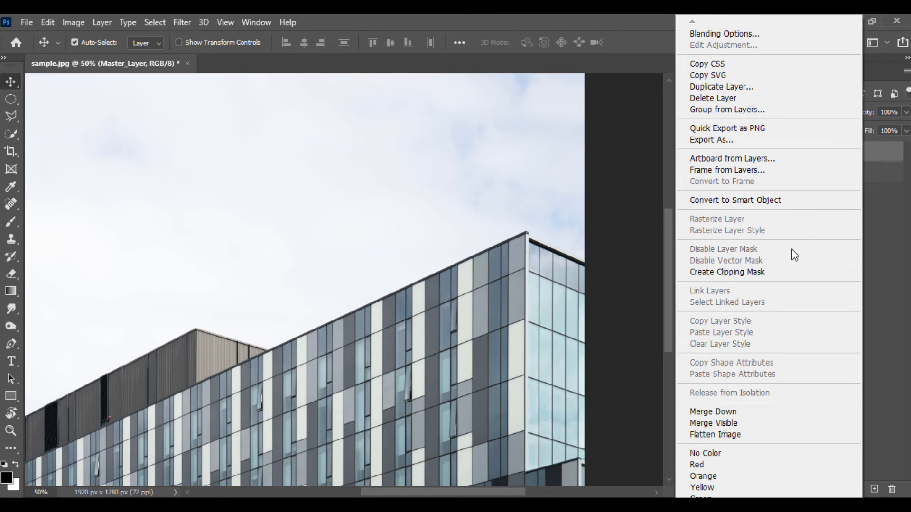
{"action": "left_click", "coordinate": [771, 270]}
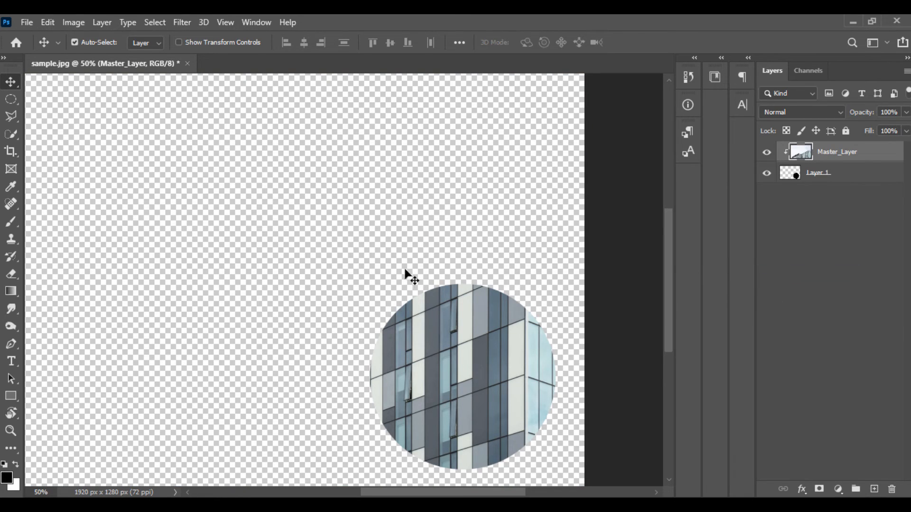